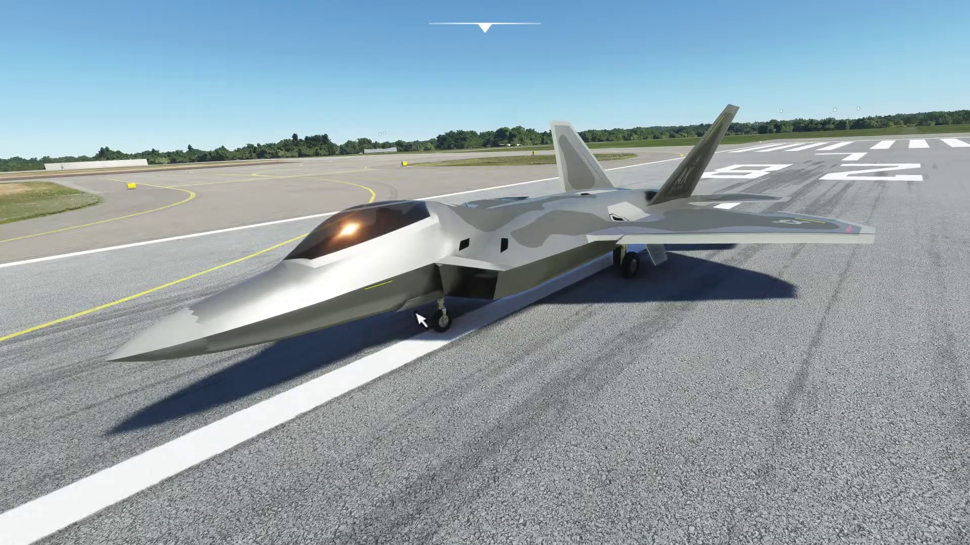
Switch Developer Mode to On in the Developers category of General Options
key("Escape")
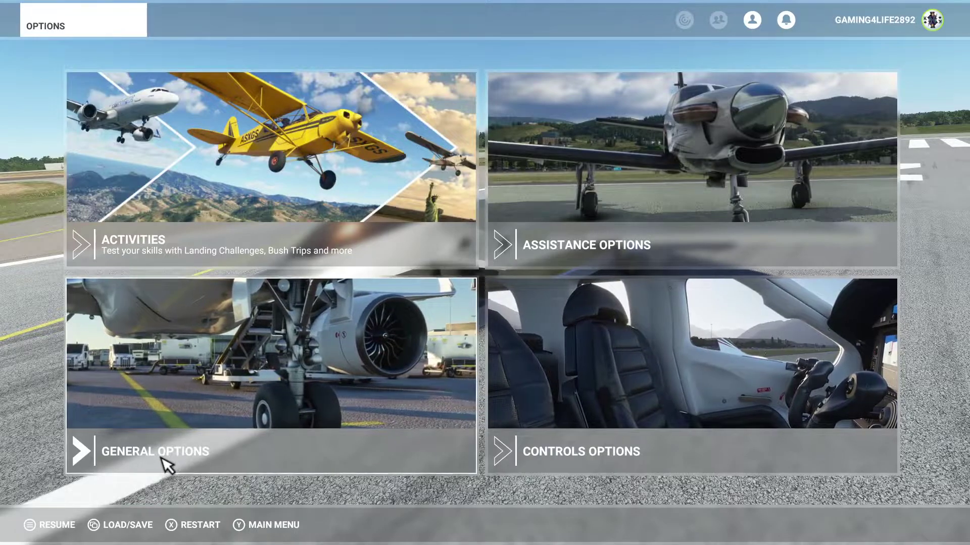
left_click(275, 423)
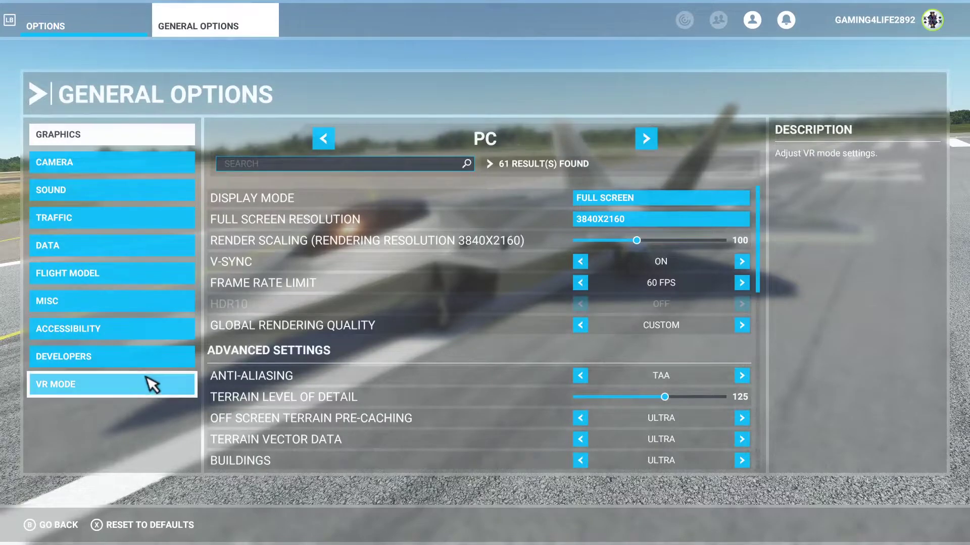
left_click(91, 362)
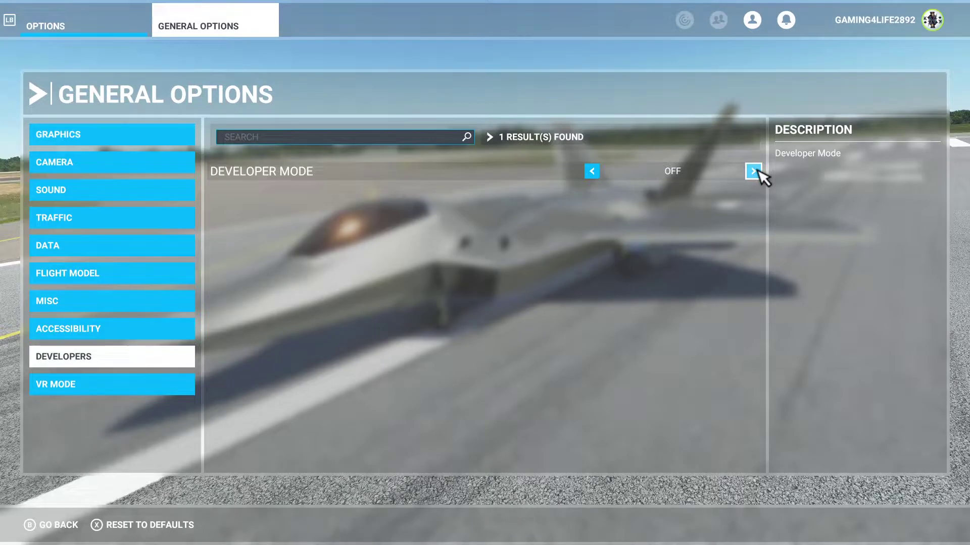
left_click(753, 172)
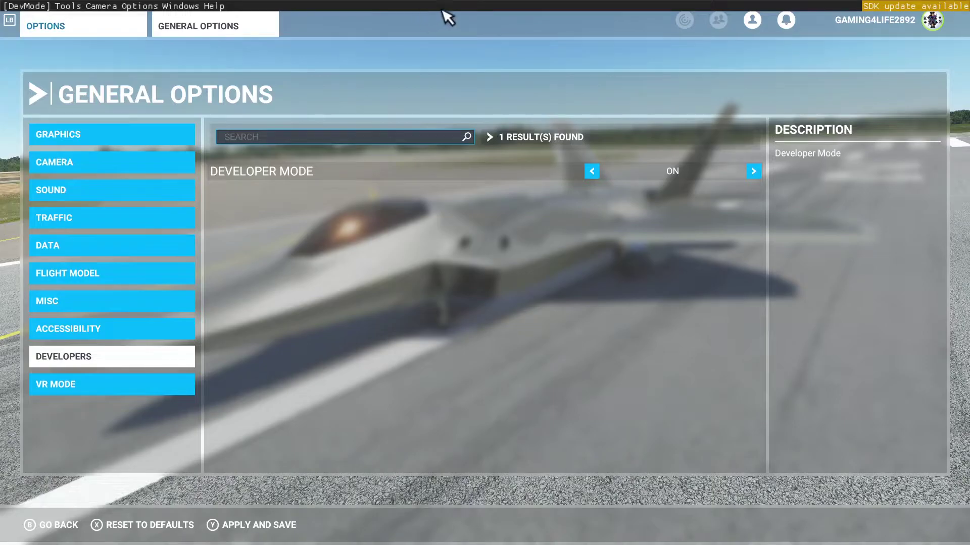
Open the Community folder in File Explorer from the Virtual File System's Packages Folders, then return to the sim
left_click(69, 7)
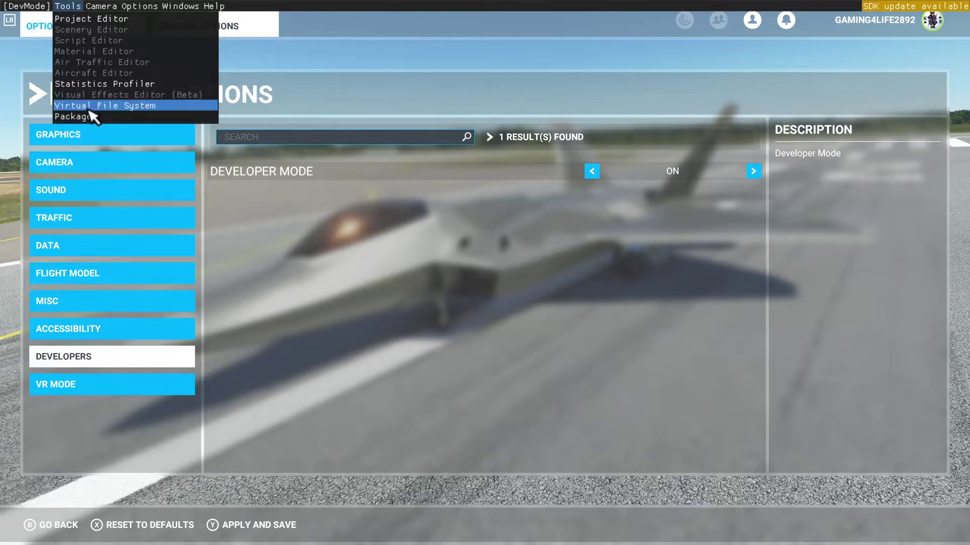
left_click(121, 107)
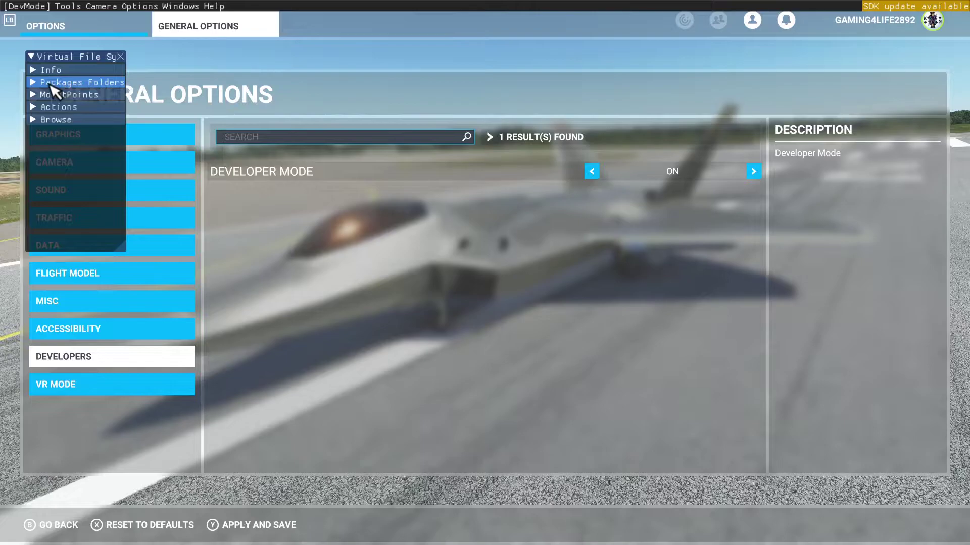
left_click(51, 84)
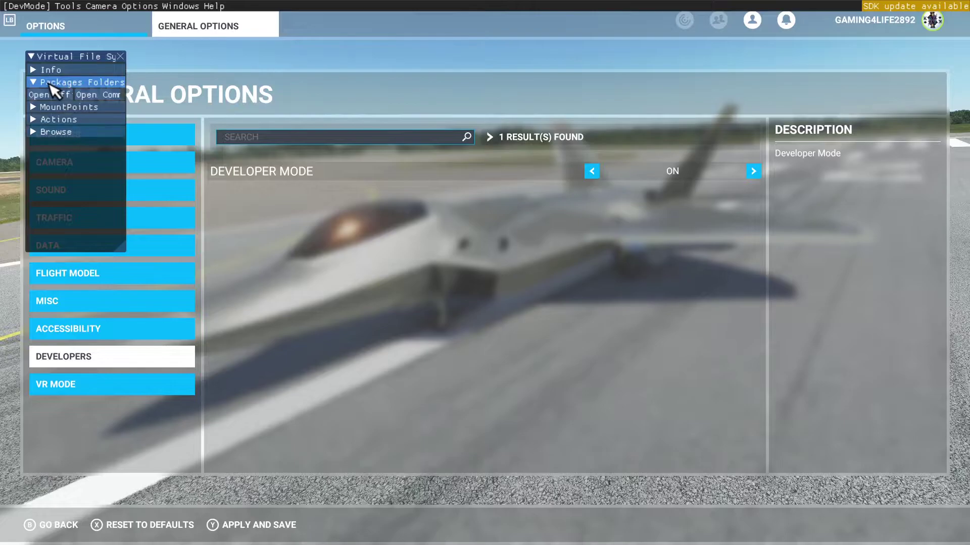
left_click(99, 96)
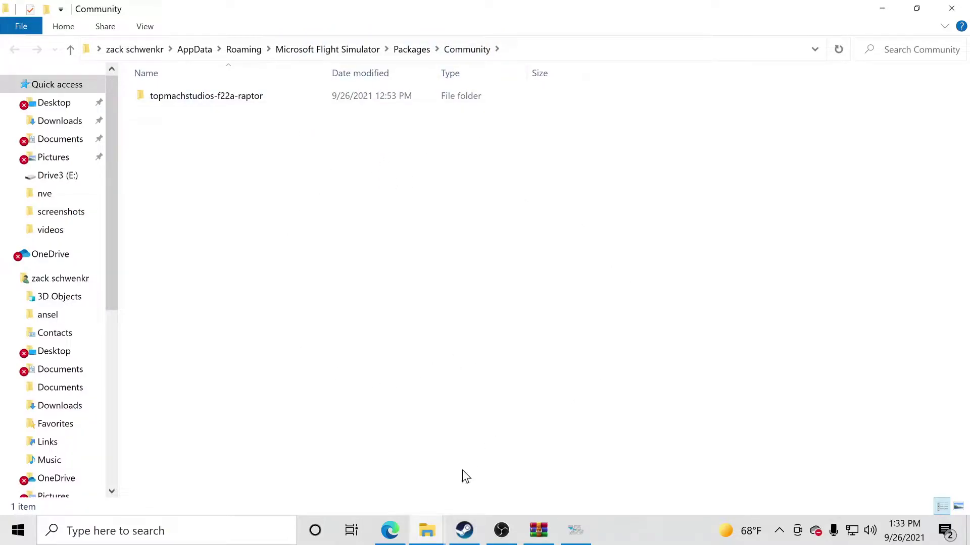
left_click(575, 531)
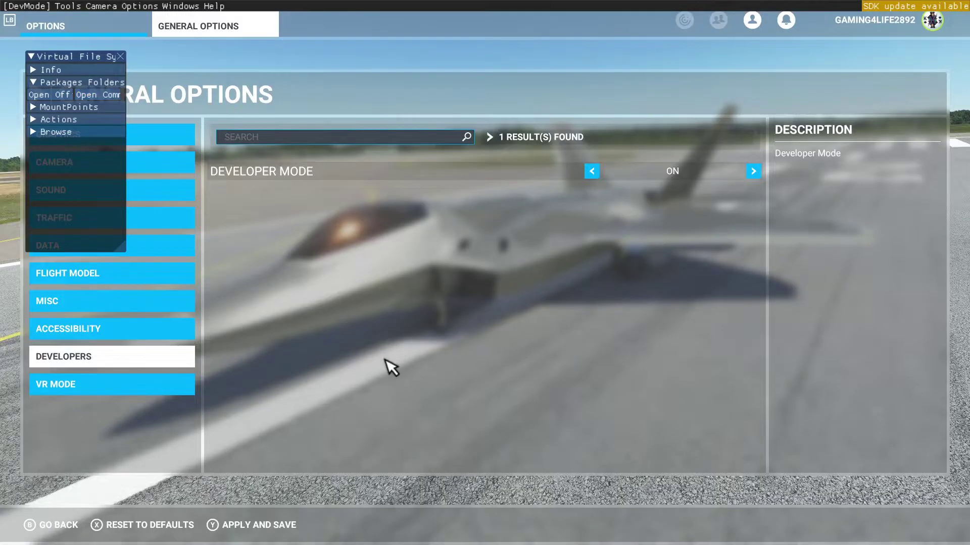
Apply and save the Developer Mode setting and leave the flight for the Welcome main menu
left_click(225, 526)
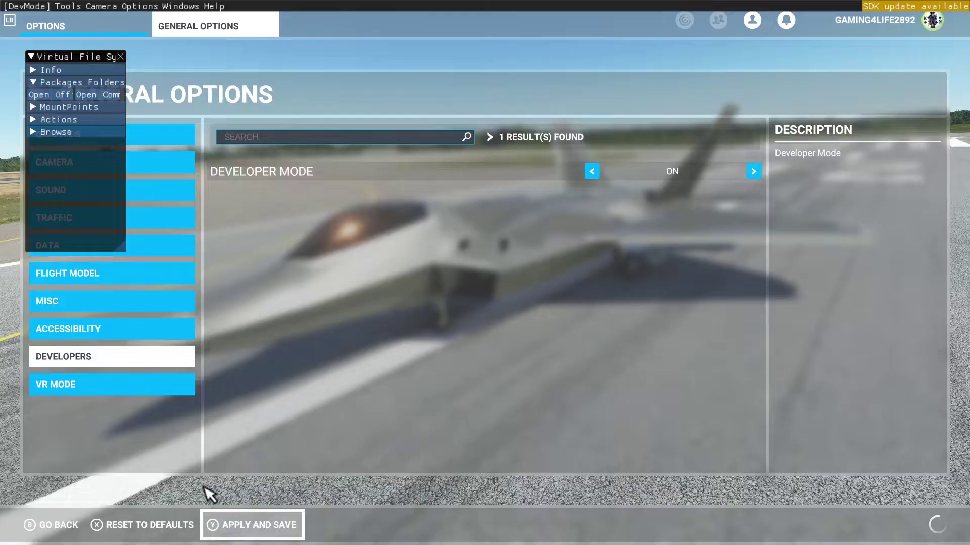
left_click(84, 529)
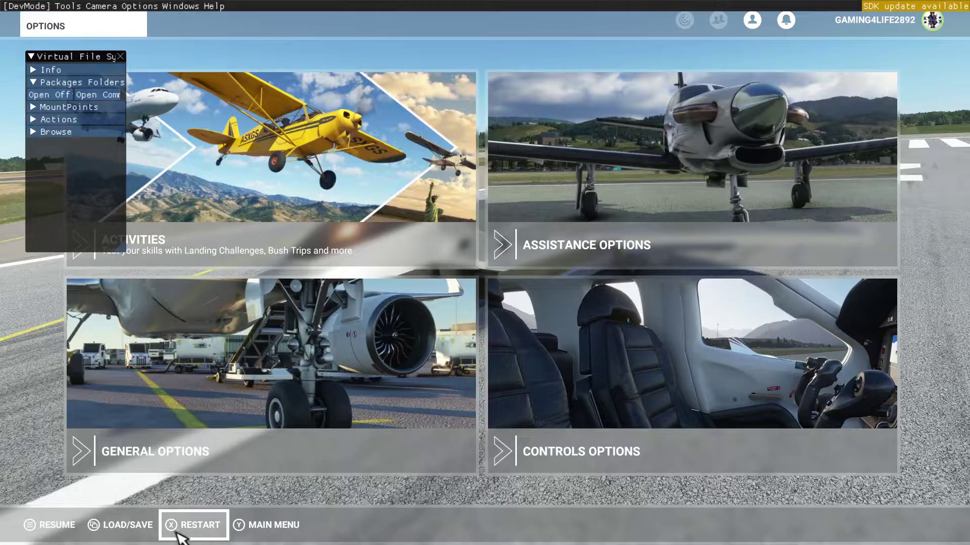
left_click(262, 533)
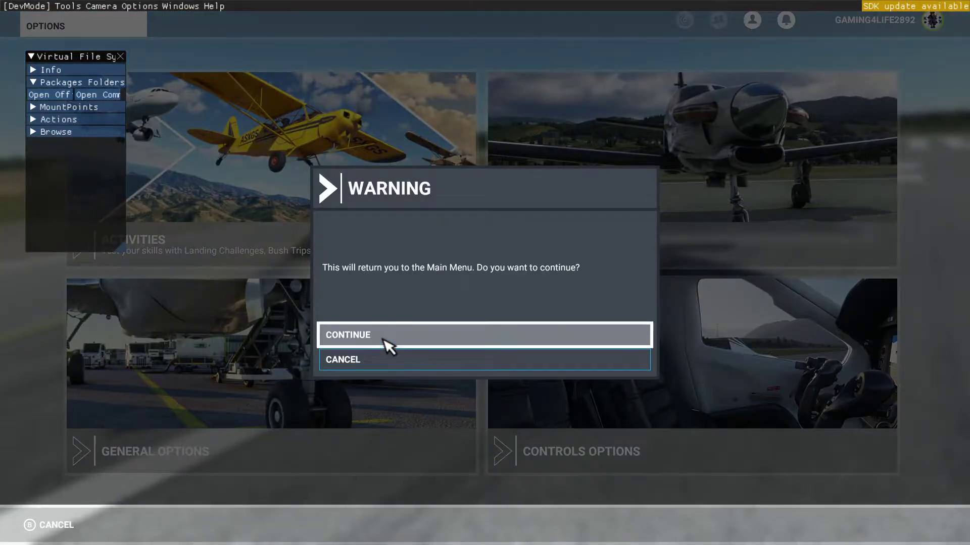
left_click(446, 342)
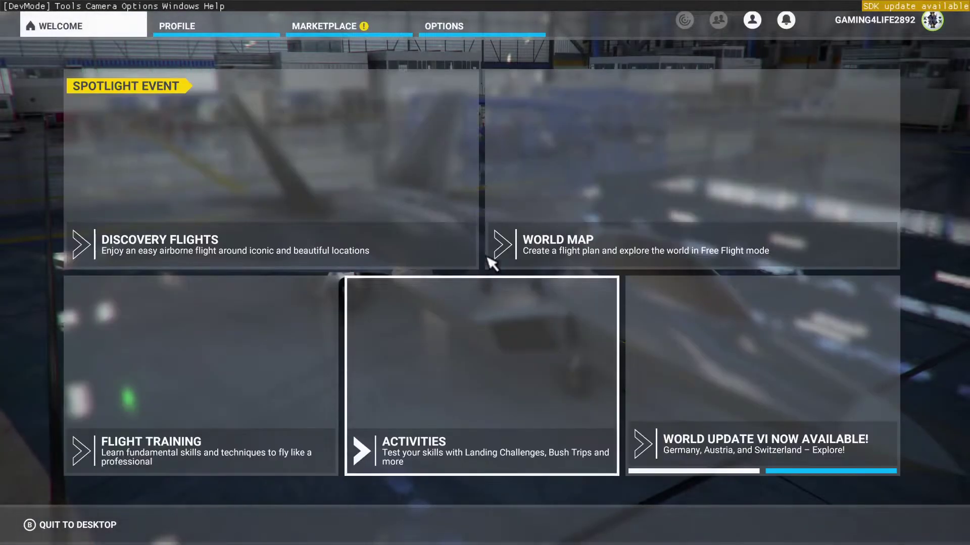
left_click(665, 184)
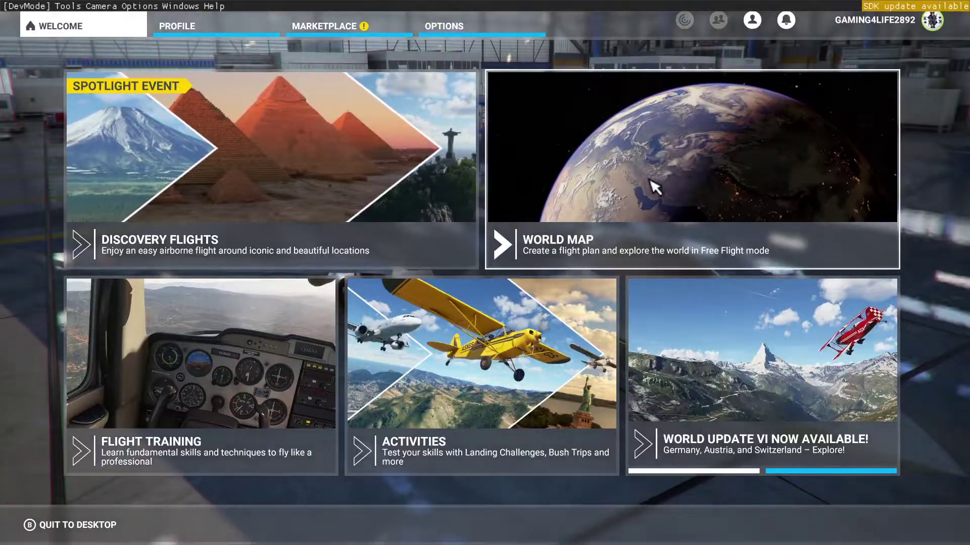
Confirm the F-22A Raptor appears in the World Map's aircraft selection list
key("Return")
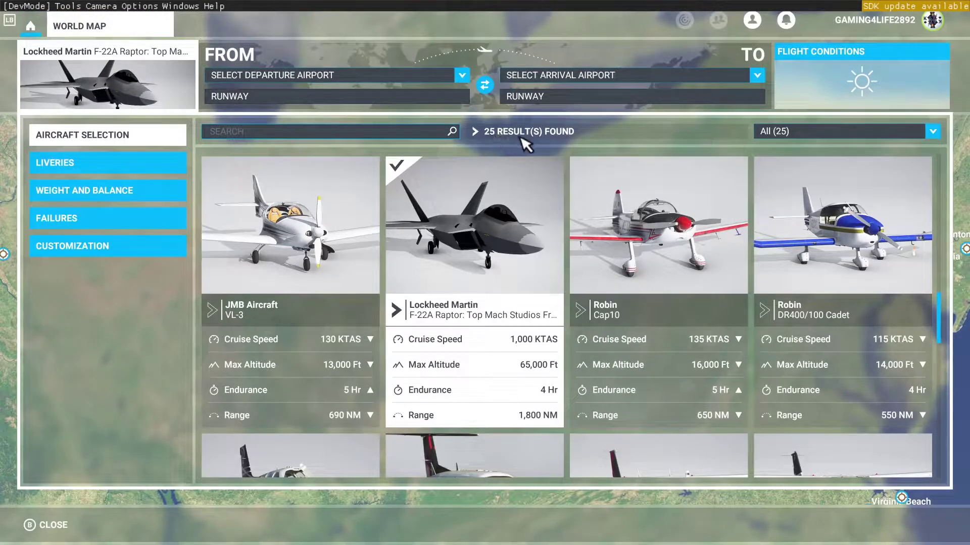
scroll(622, 338, "up", 1)
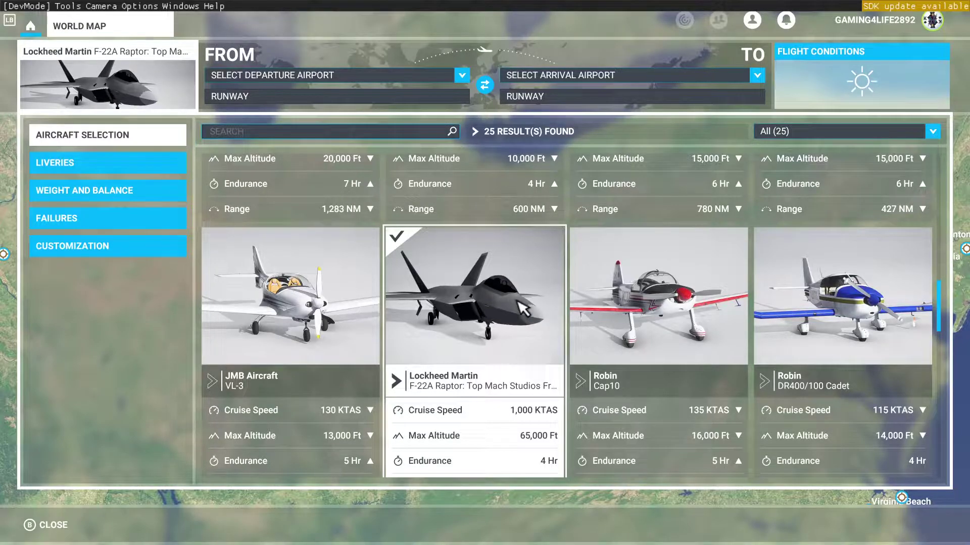
left_click(71, 528)
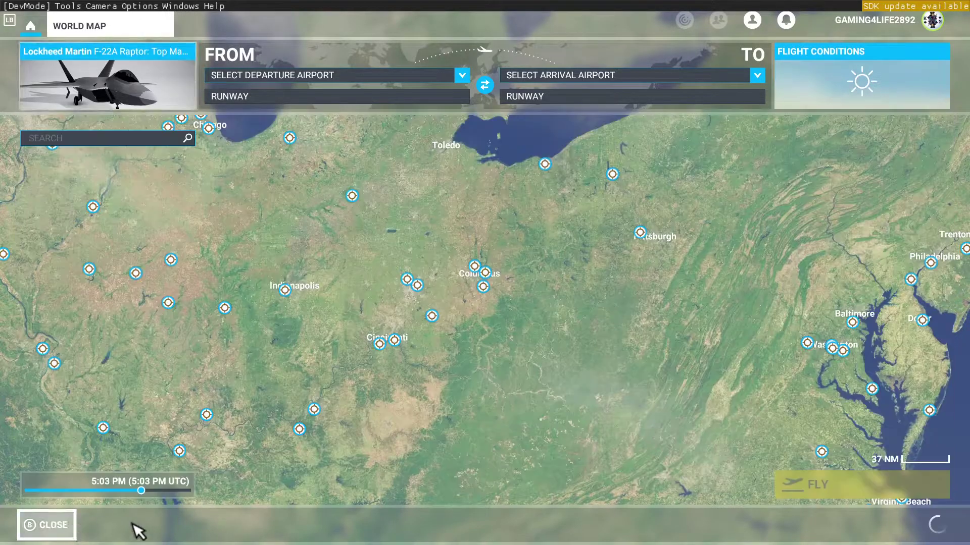
Quit Microsoft Flight Simulator to the desktop
key("Escape")
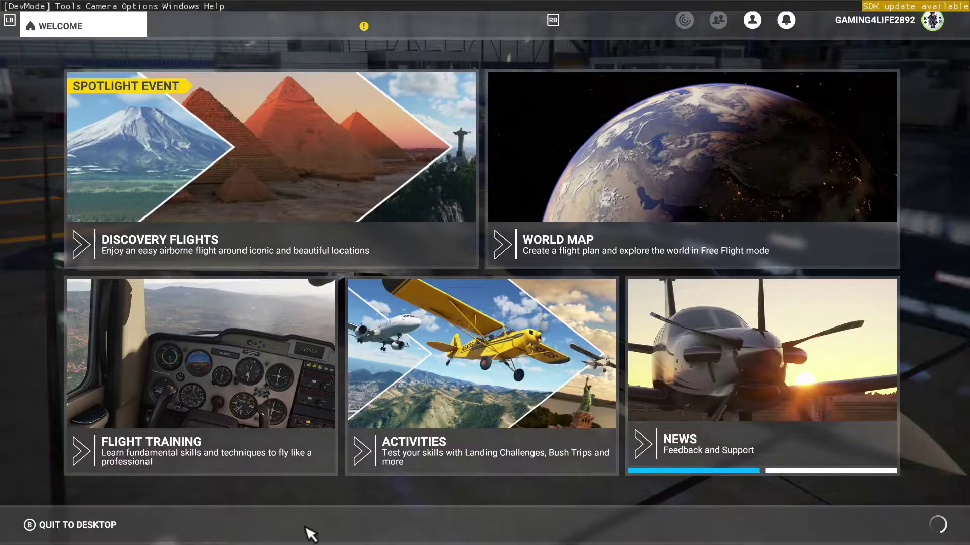
left_click(80, 526)
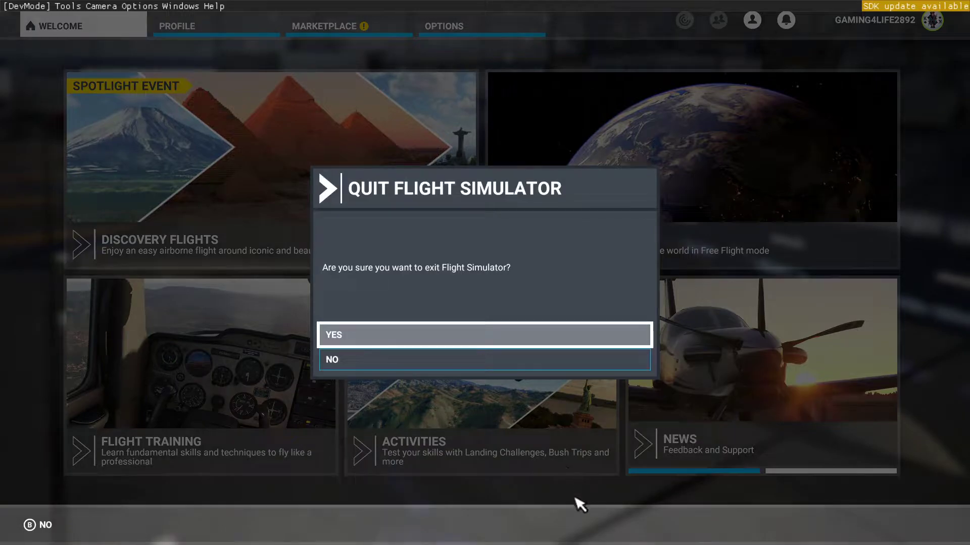
key("alt+Tab")
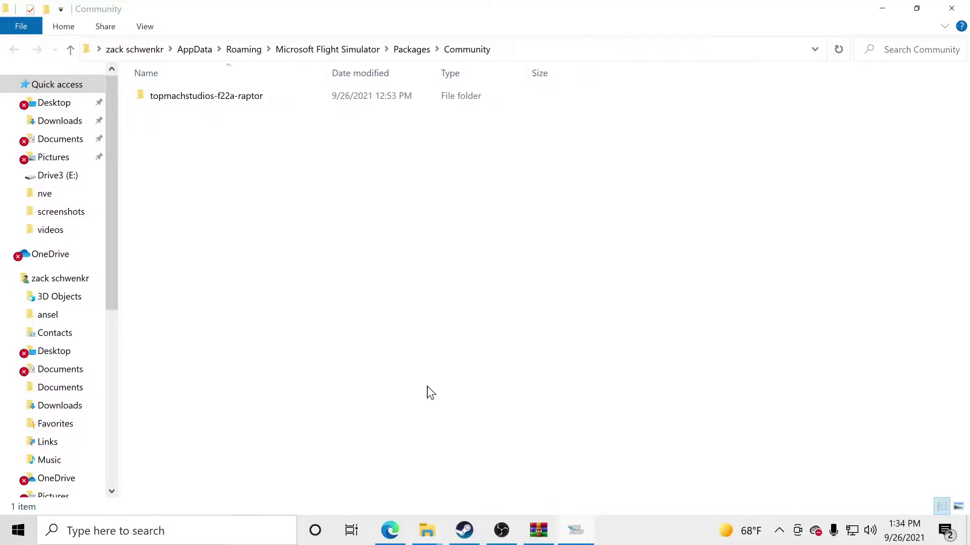
Review the Airbus H135 and F-22A Raptor download pages on Flightsim.to
left_click(390, 528)
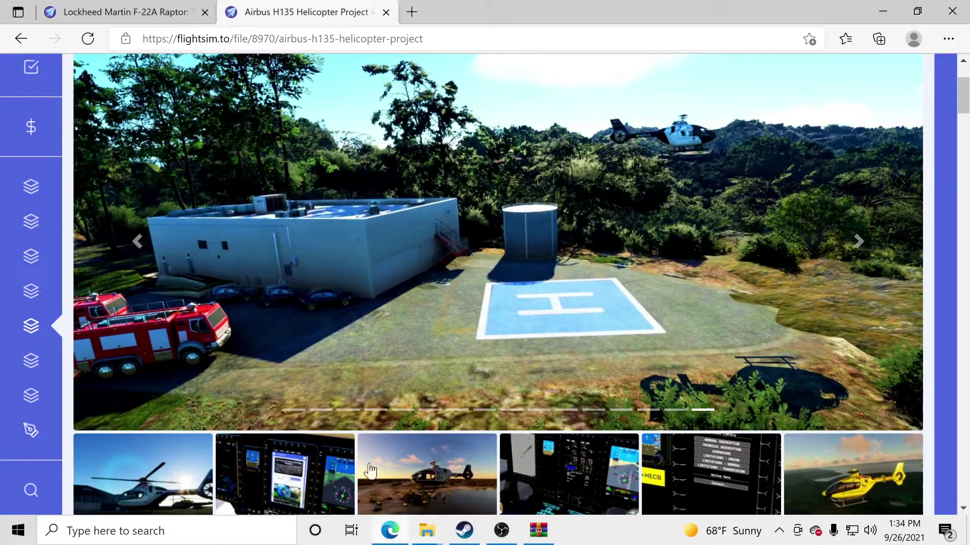
scroll(481, 309, "down", 5)
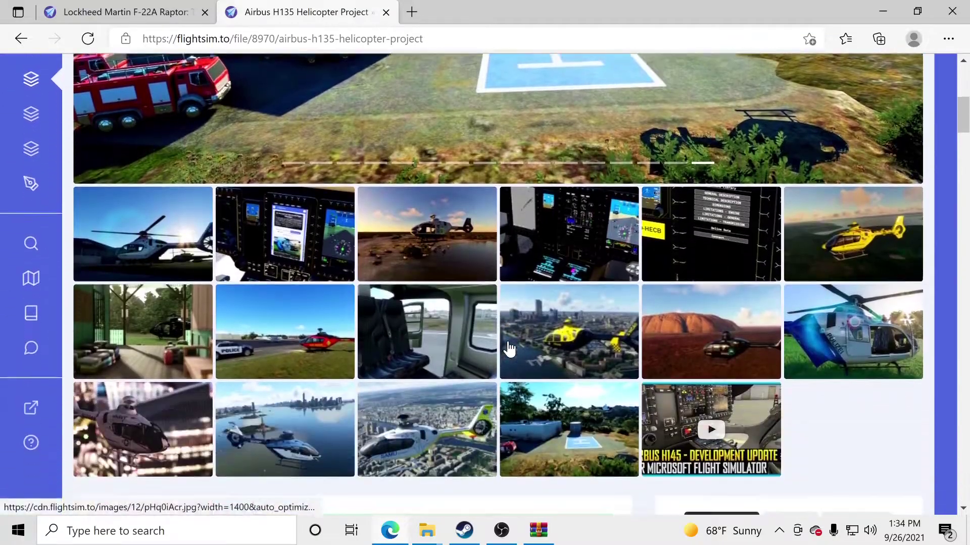
scroll(449, 384, "down", 5)
scroll(438, 343, "up", 8)
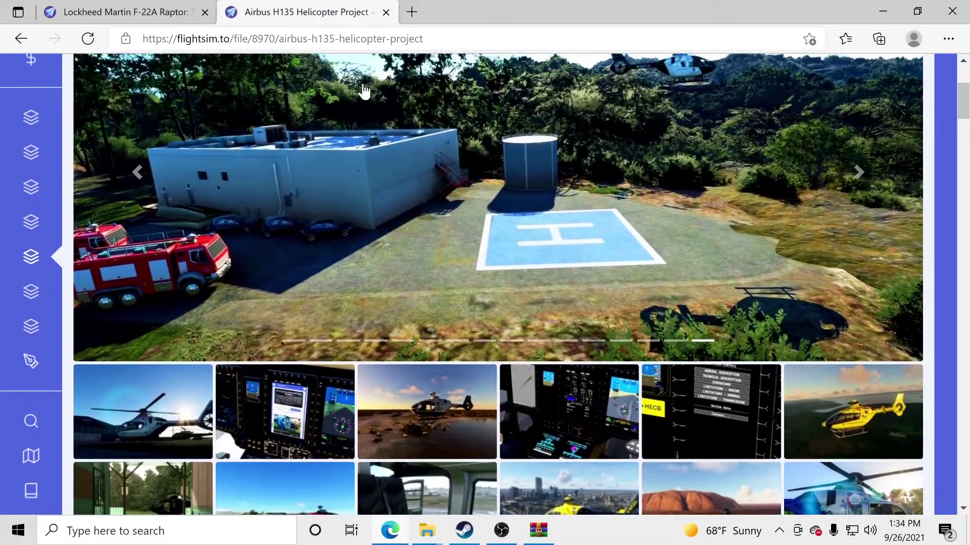
left_click(152, 13)
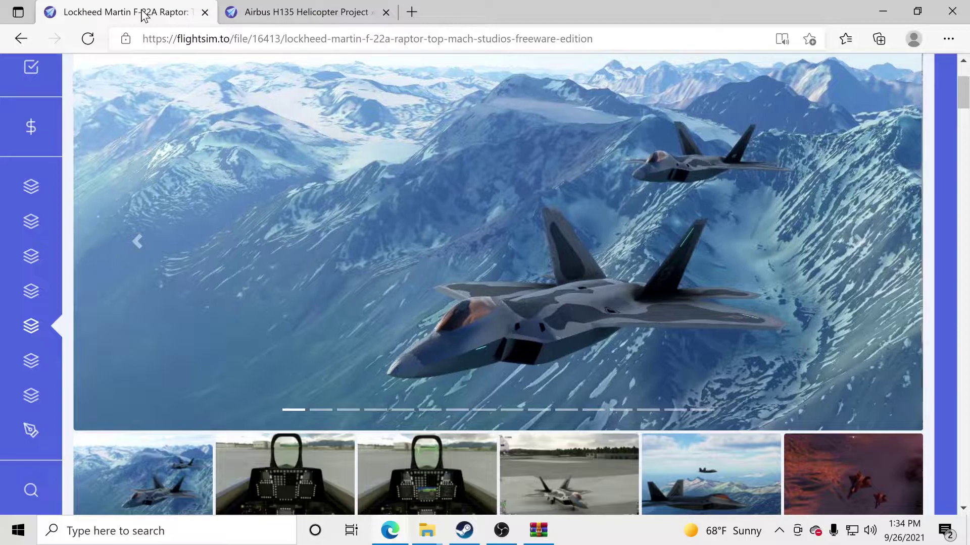
scroll(345, 339, "down", 3)
scroll(431, 394, "up", 6)
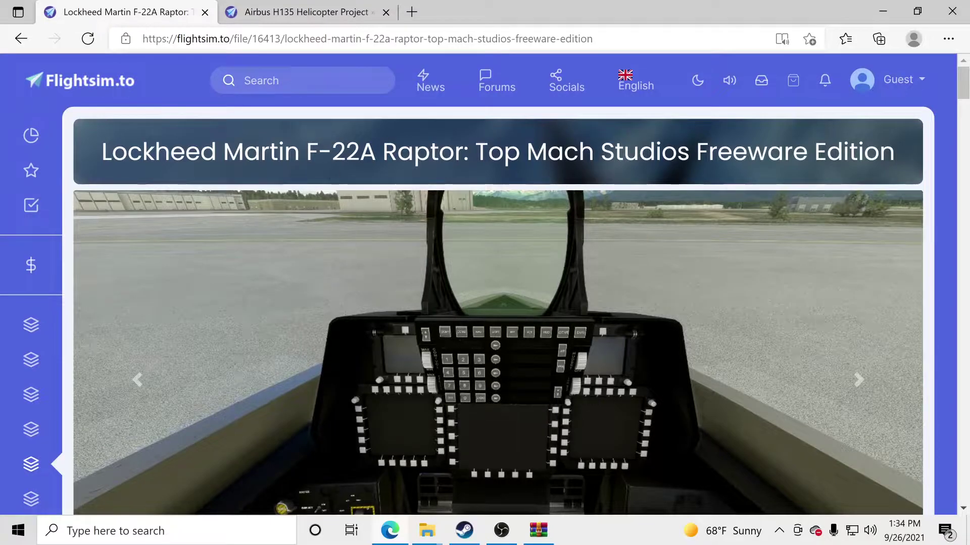
Check the H135 Download 1.4.1 dialog, then bring the H135 archive in WinRAR into view
left_click(279, 13)
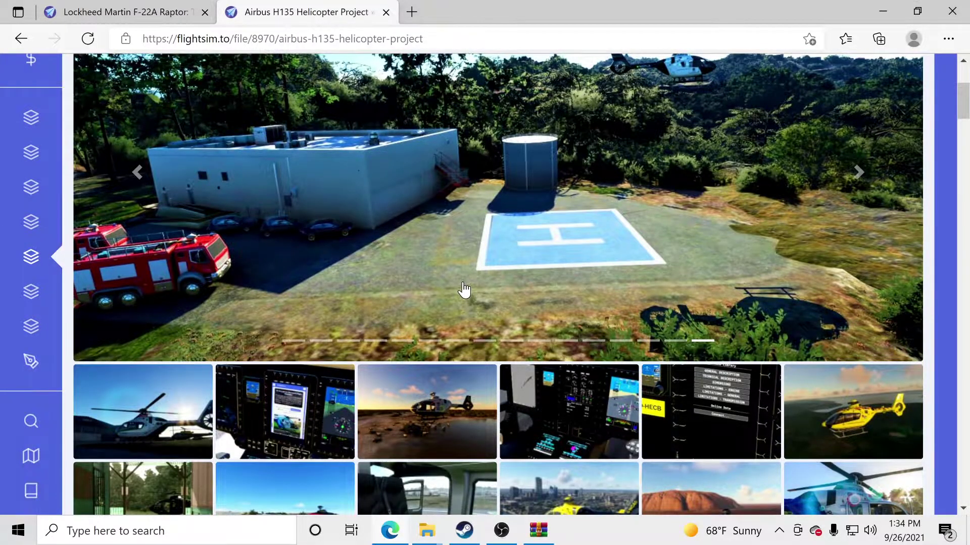
scroll(464, 290, "down", 20)
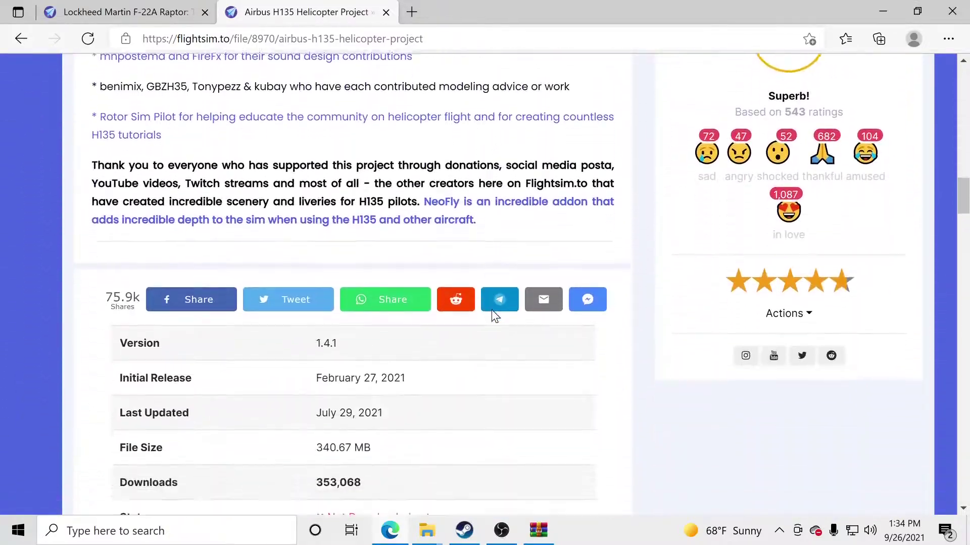
scroll(492, 310, "down", 9)
left_click(382, 178)
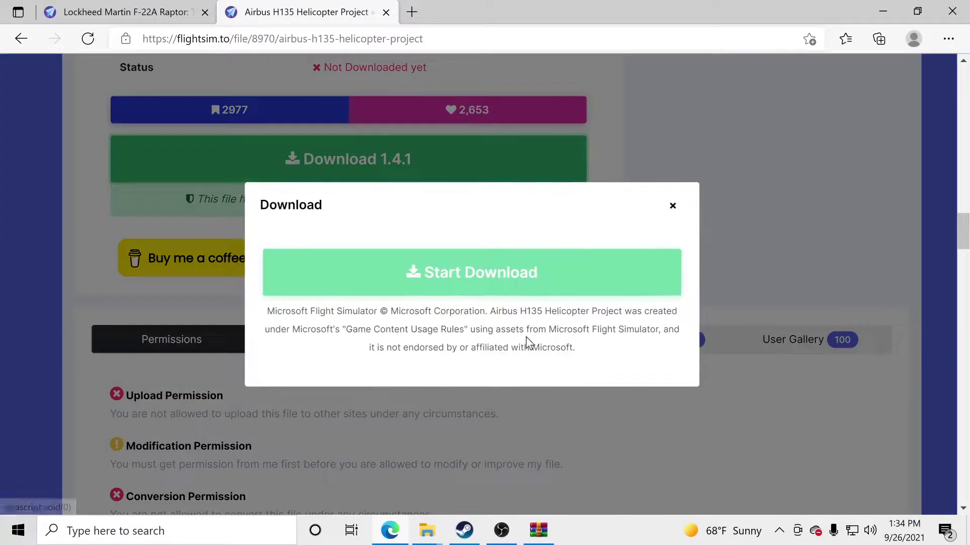
left_click(672, 206)
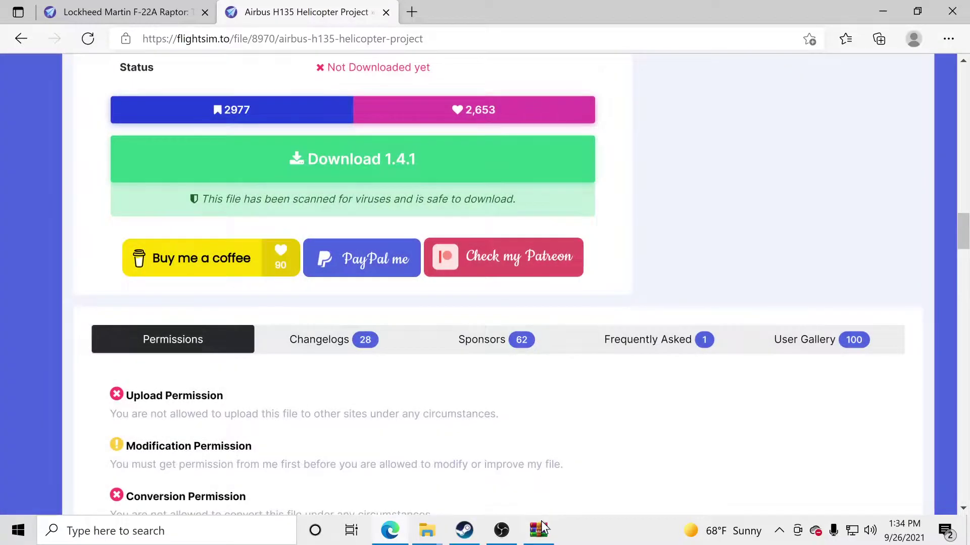
left_click(538, 530)
left_click_drag(559, 248, 603, 112)
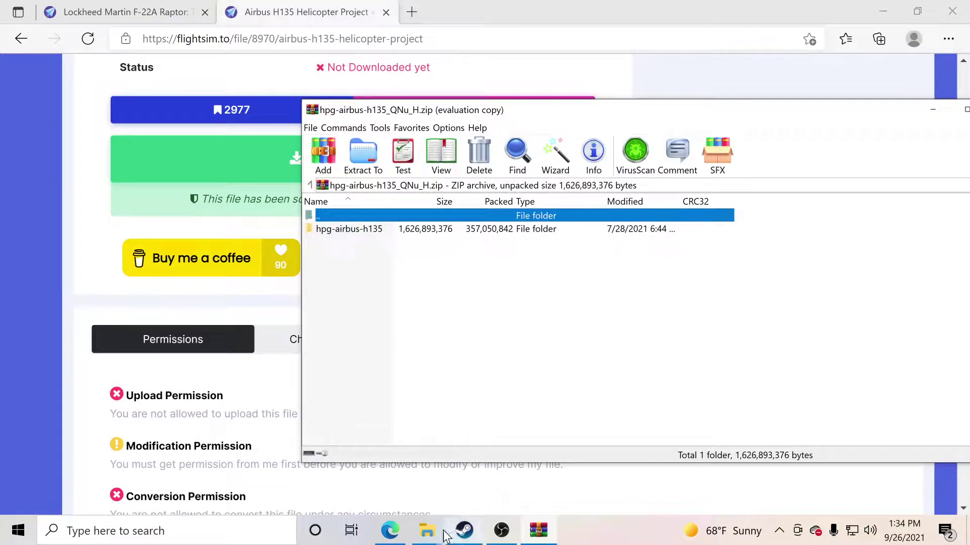
Extract the hpg-airbus-h135 folder from WinRAR into the Community folder
left_click(426, 530)
left_click(558, 490)
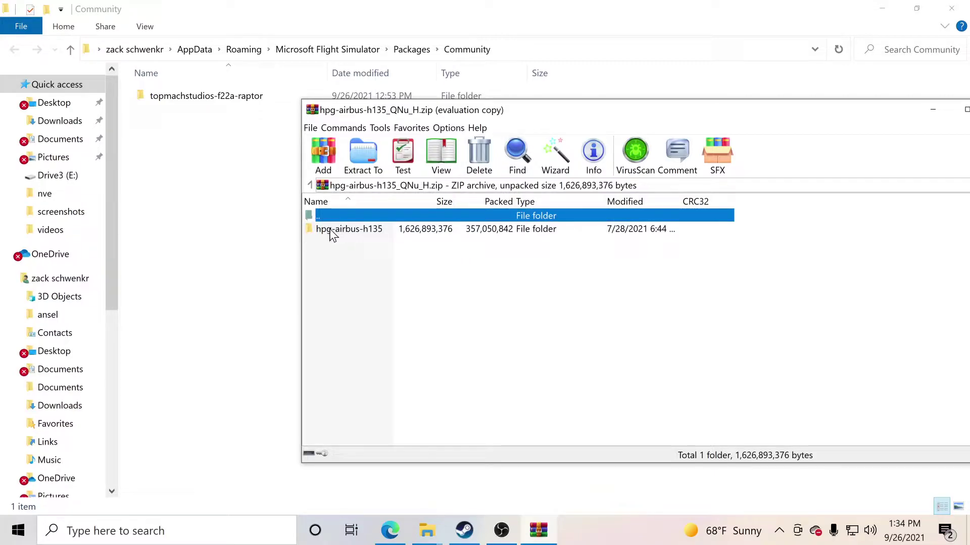
left_click_drag(353, 239, 206, 223)
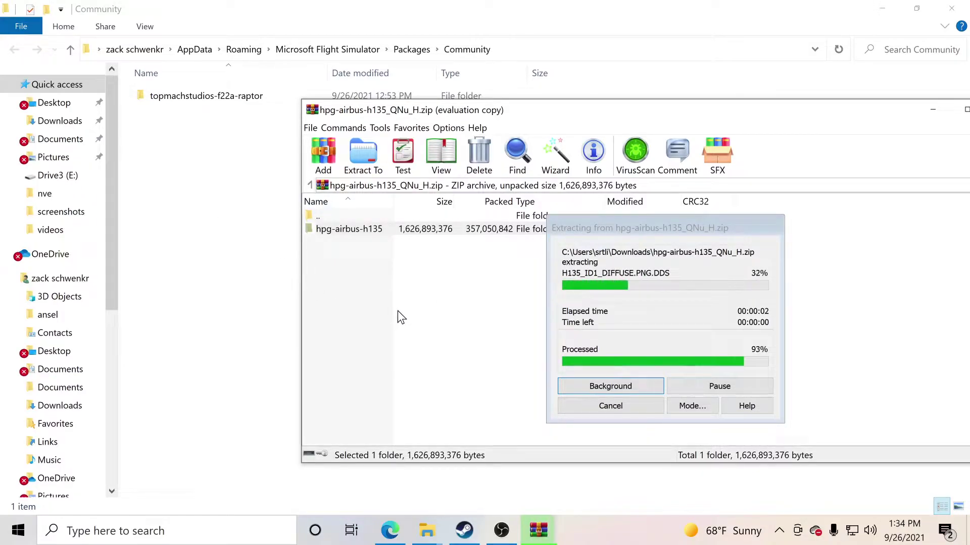
Check the hpg-airbus-h135 zip in Downloads and go back to the Community folder window
left_click(539, 527)
double_click(334, 217)
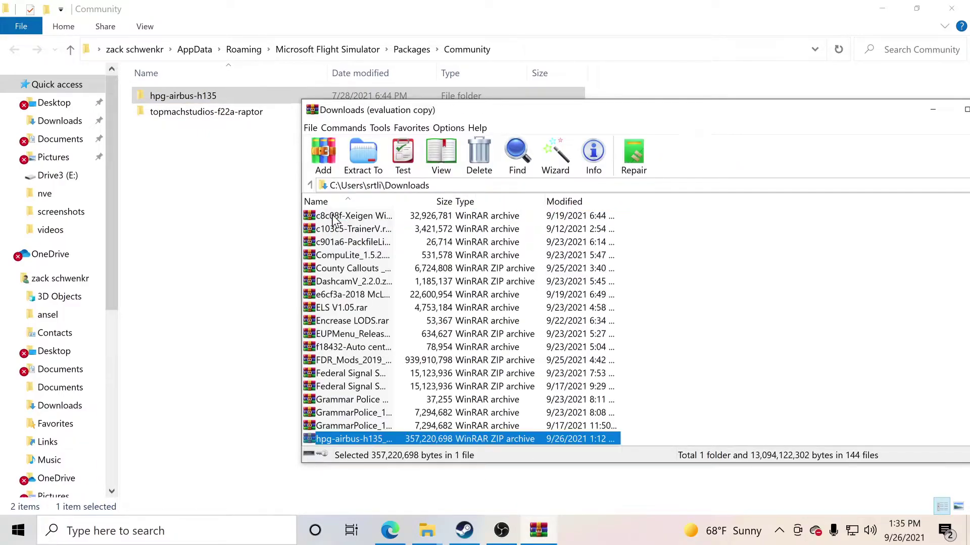
scroll(374, 399, "down", 3)
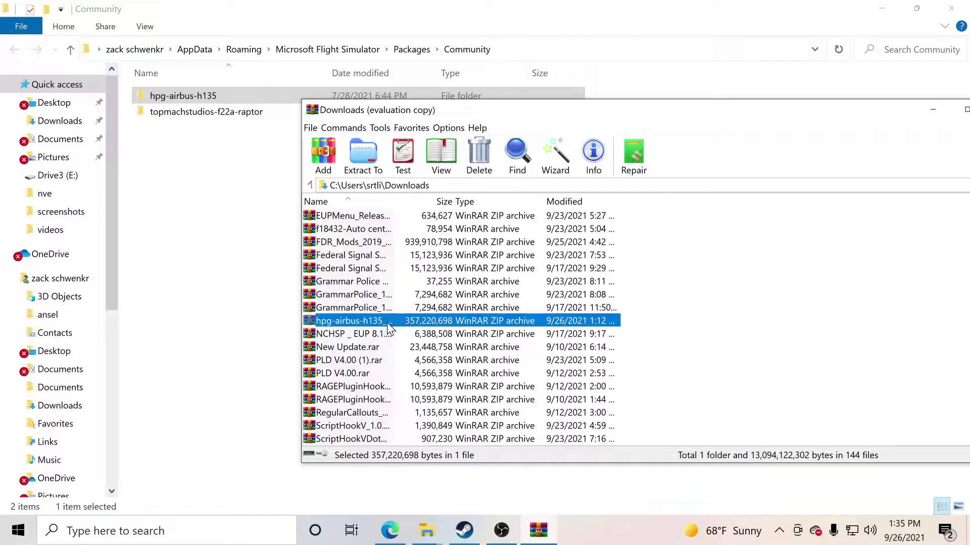
double_click(387, 324)
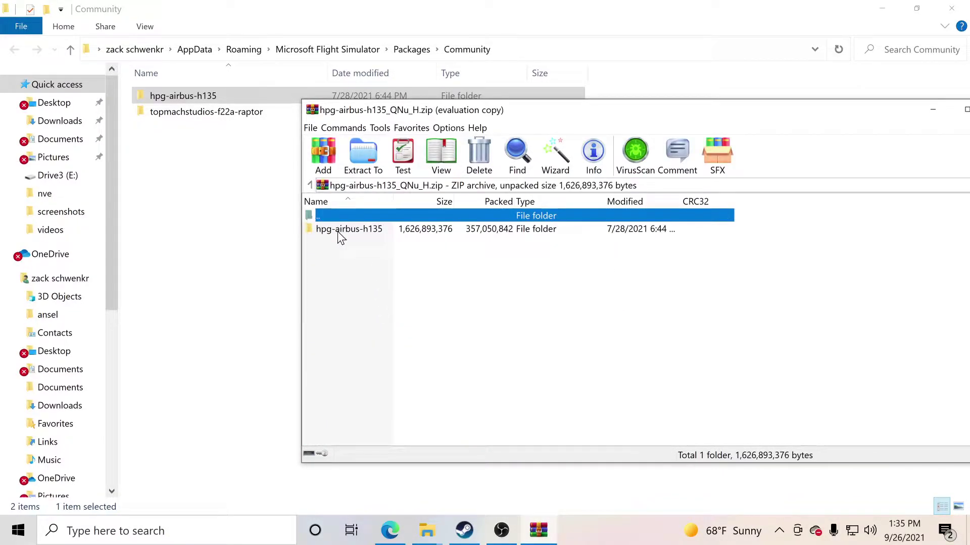
double_click(347, 216)
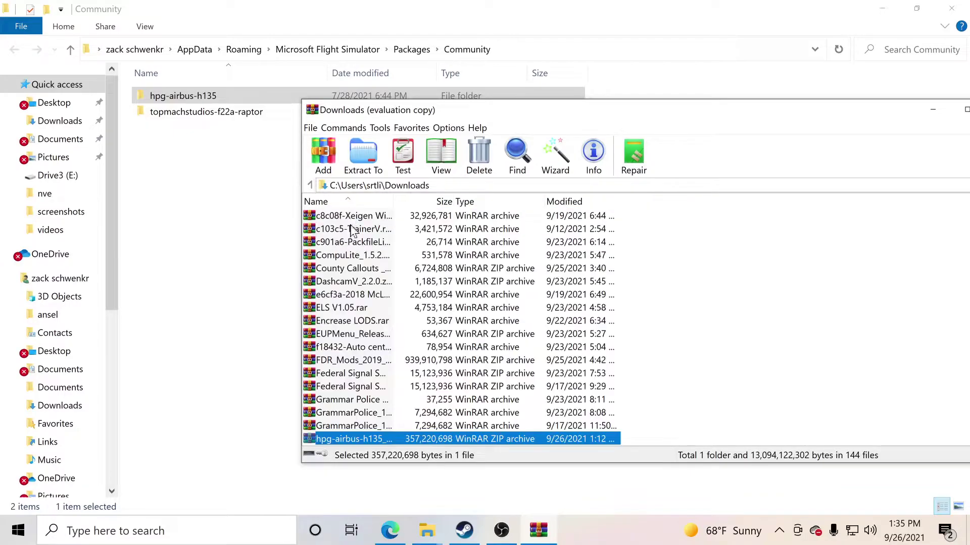
double_click(359, 440)
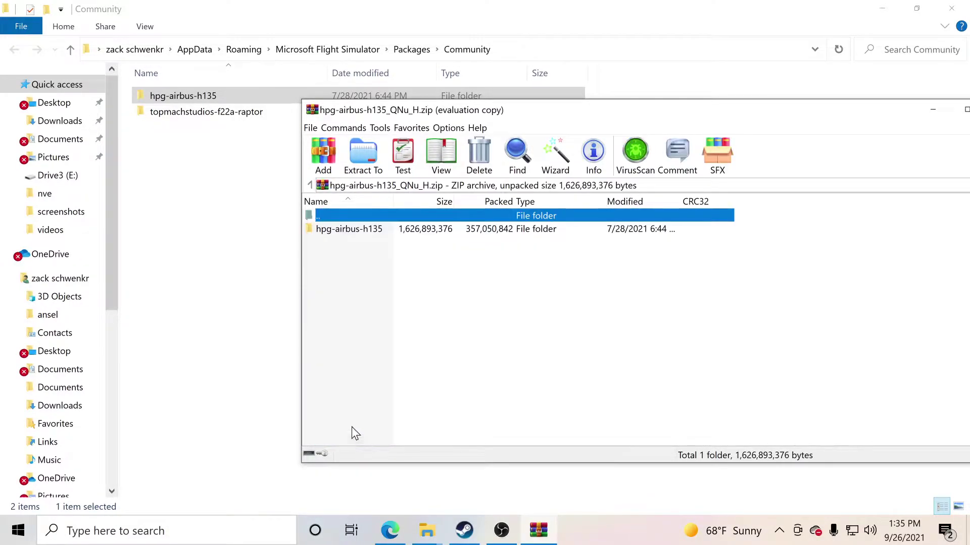
left_click(204, 130)
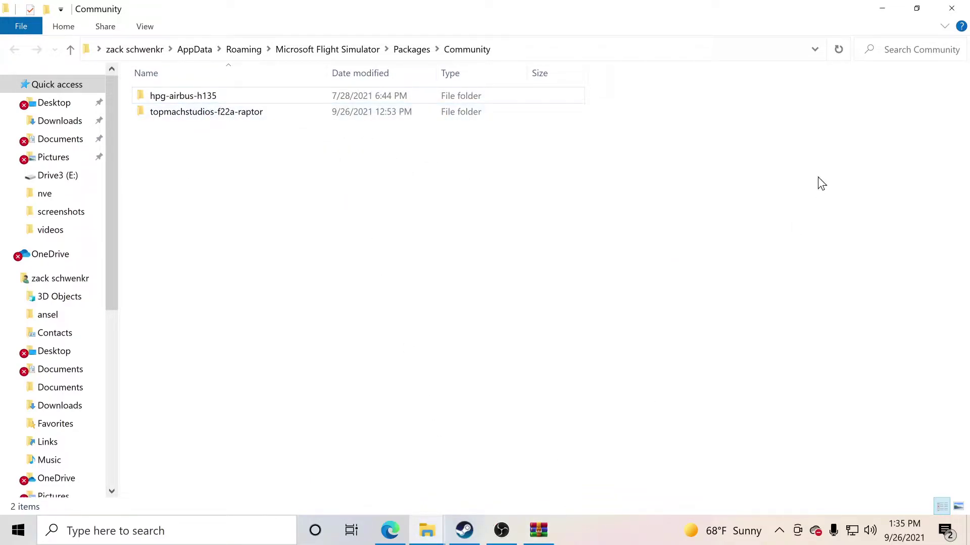
Launch Microsoft Flight Simulator from Steam and wait for the Welcome main menu
left_click(464, 531)
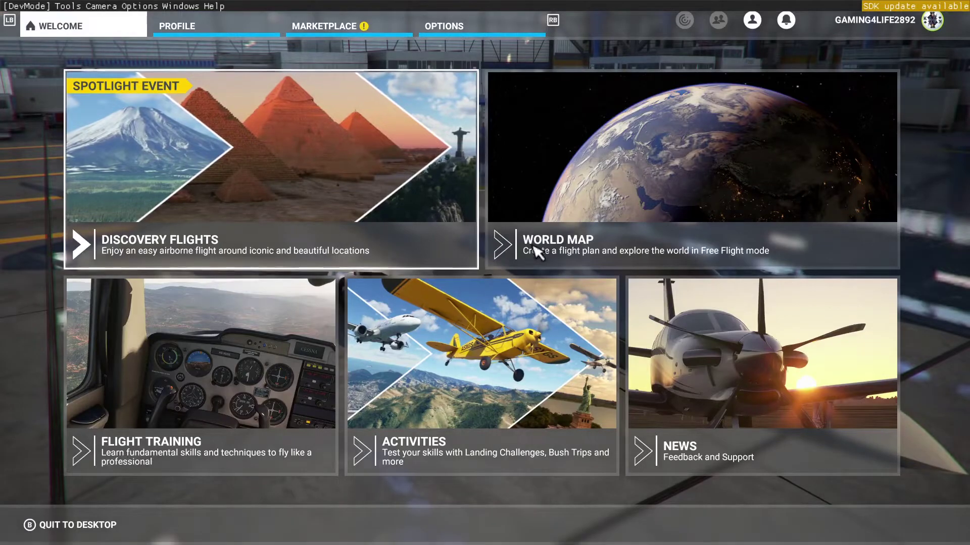
Choose the Airbus H135 in the World Map's aircraft selection in place of the F-22A Raptor
left_click(580, 156)
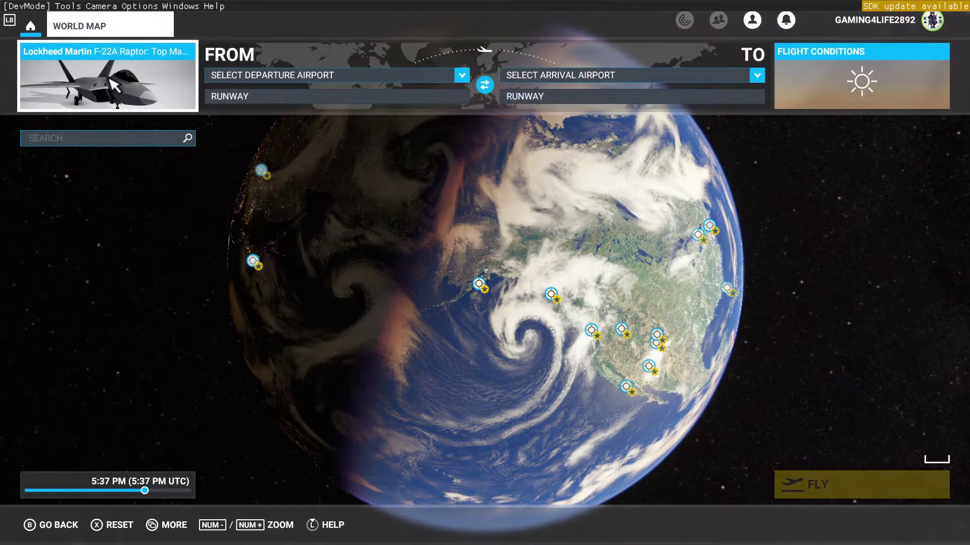
left_click(114, 86)
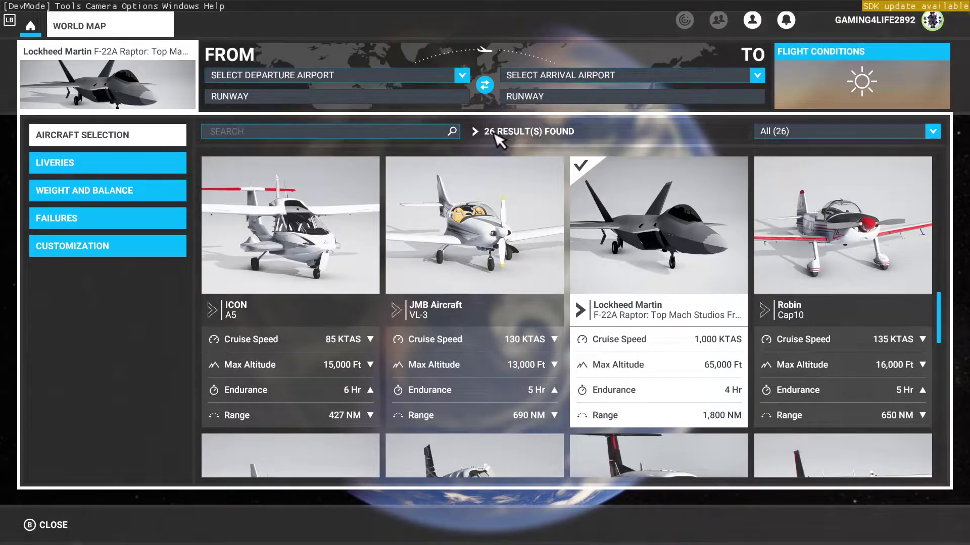
scroll(614, 268, "up", 5)
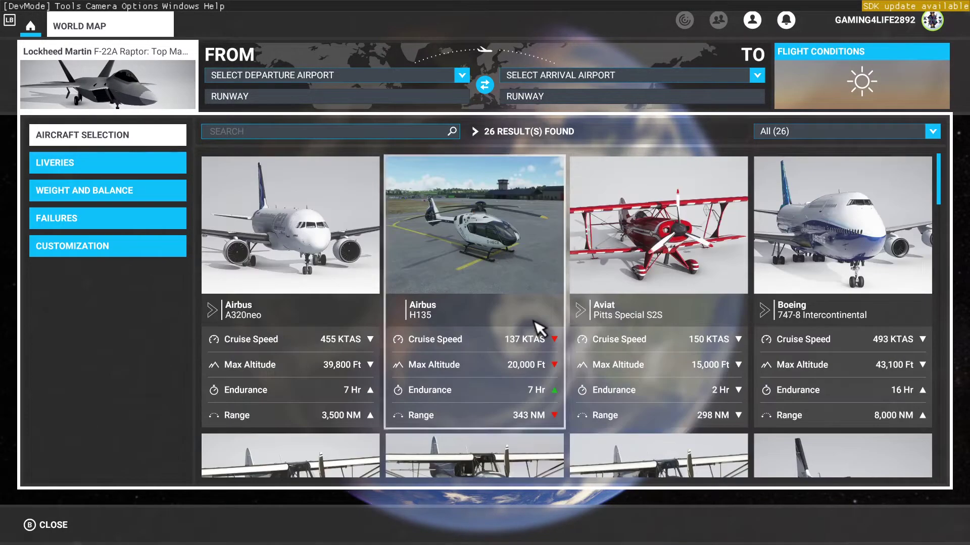
left_click(464, 281)
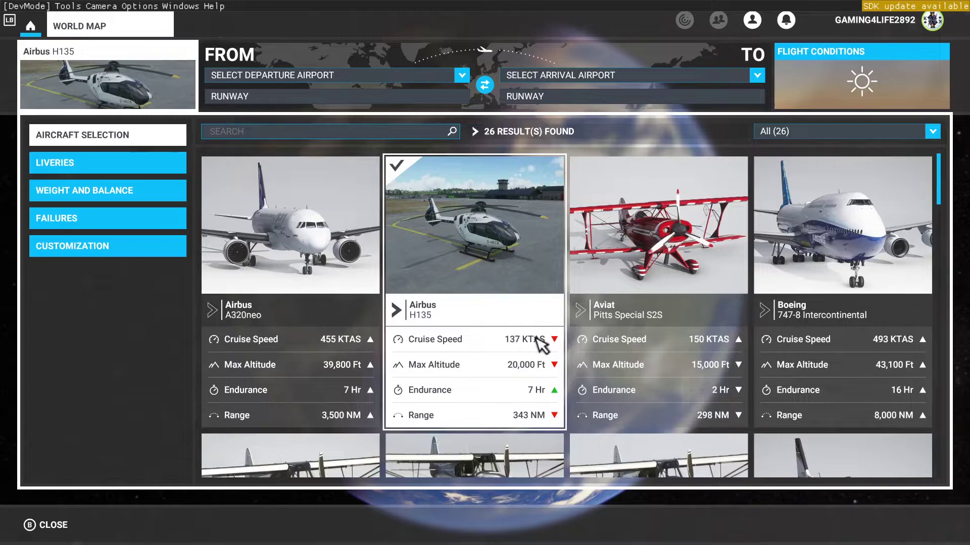
left_click(50, 525)
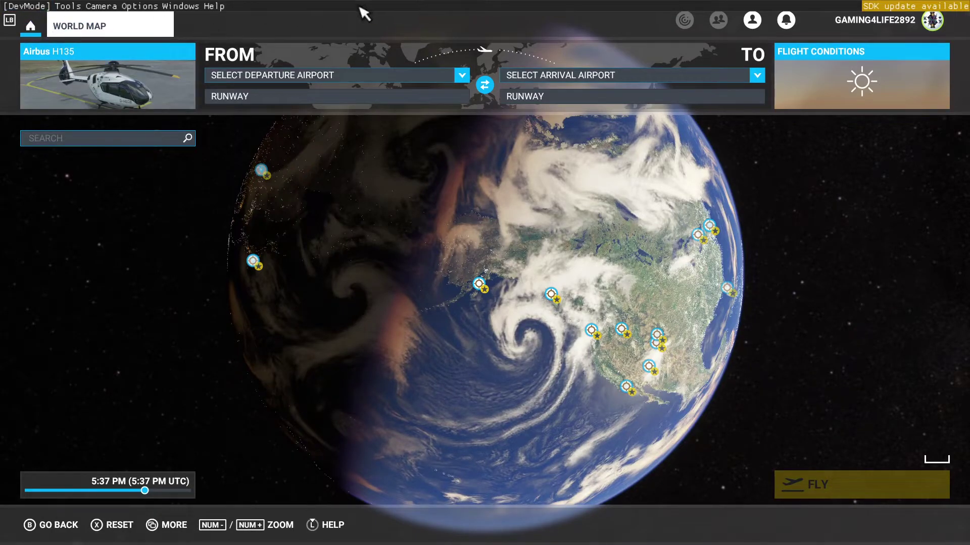
Exit Developer Mode and return to the main menu
left_click(25, 7)
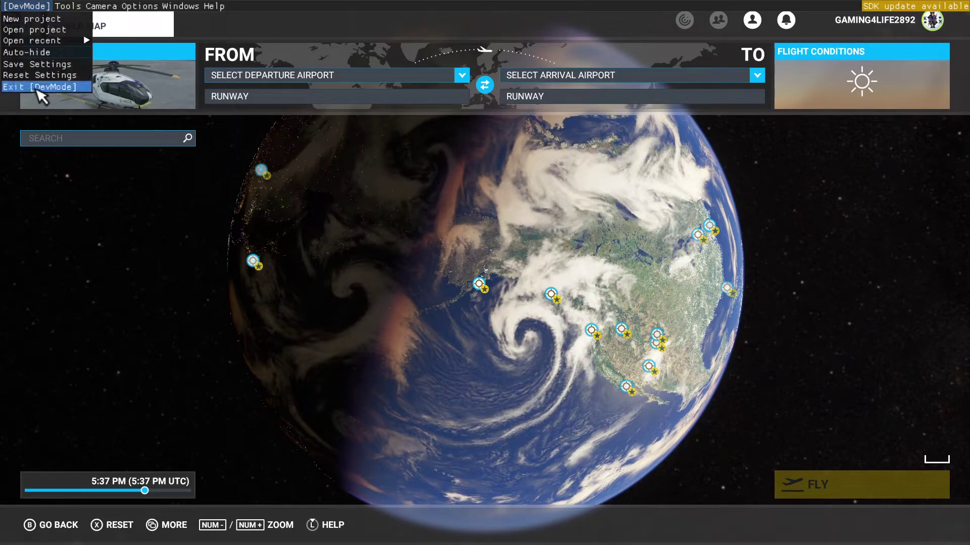
left_click(36, 87)
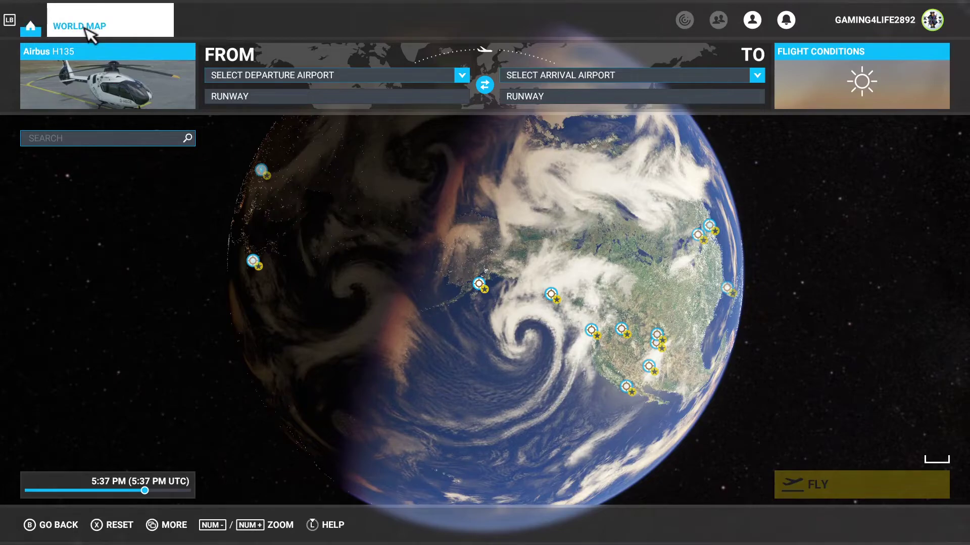
key("Escape")
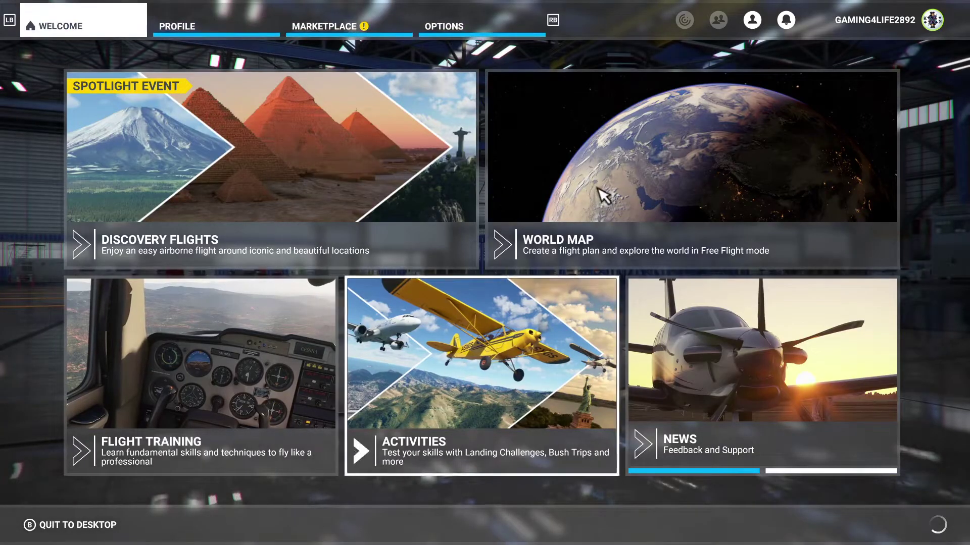
View the Airbus H135 helicopter in Profile > My Hangar
left_click(602, 195)
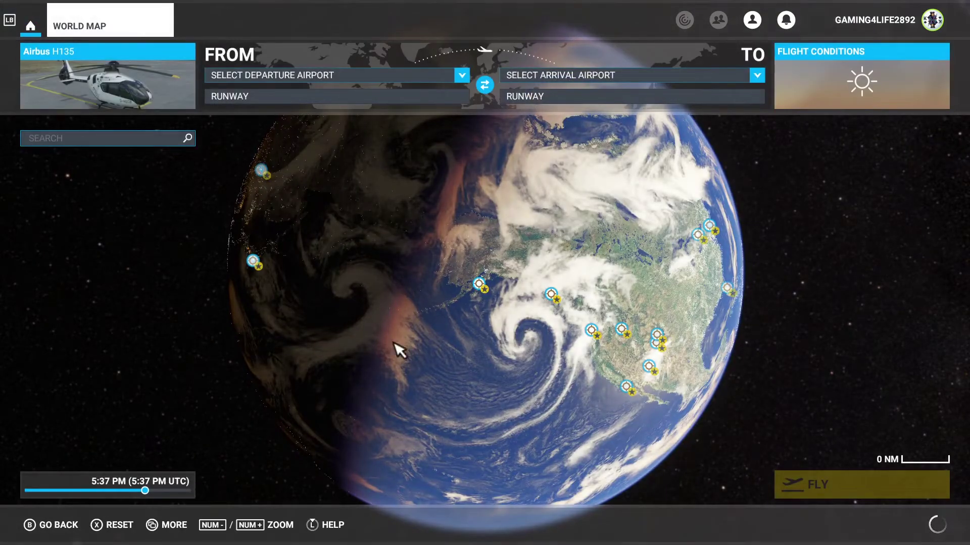
left_click(55, 526)
left_click(219, 37)
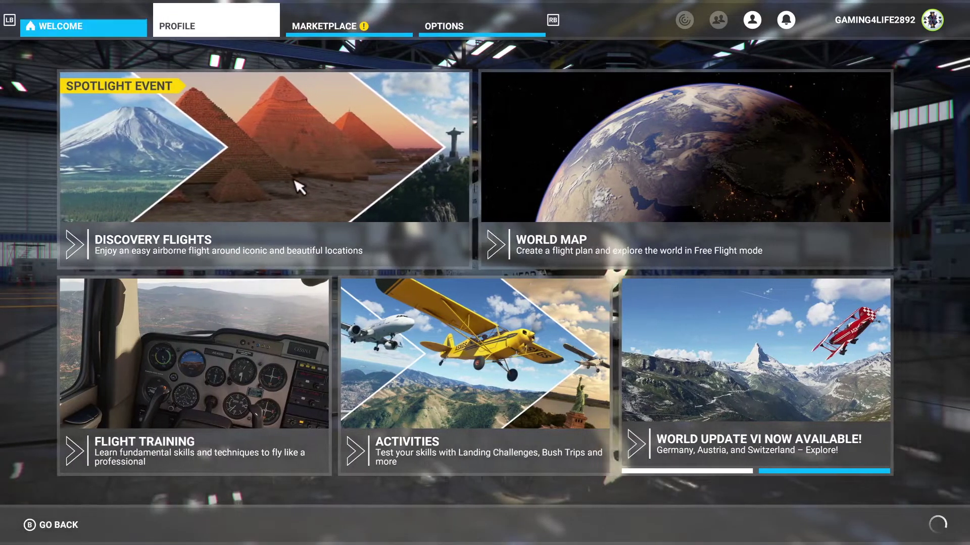
left_click(573, 255)
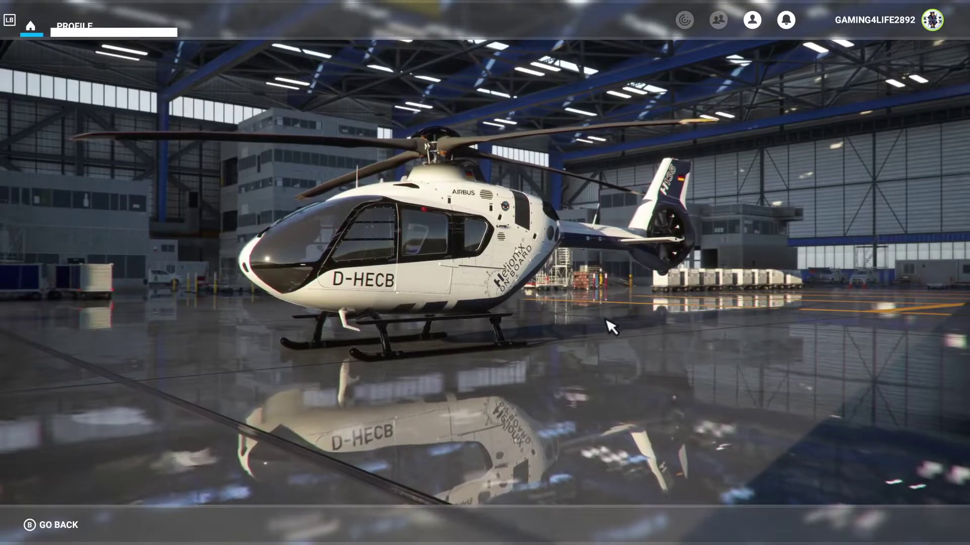